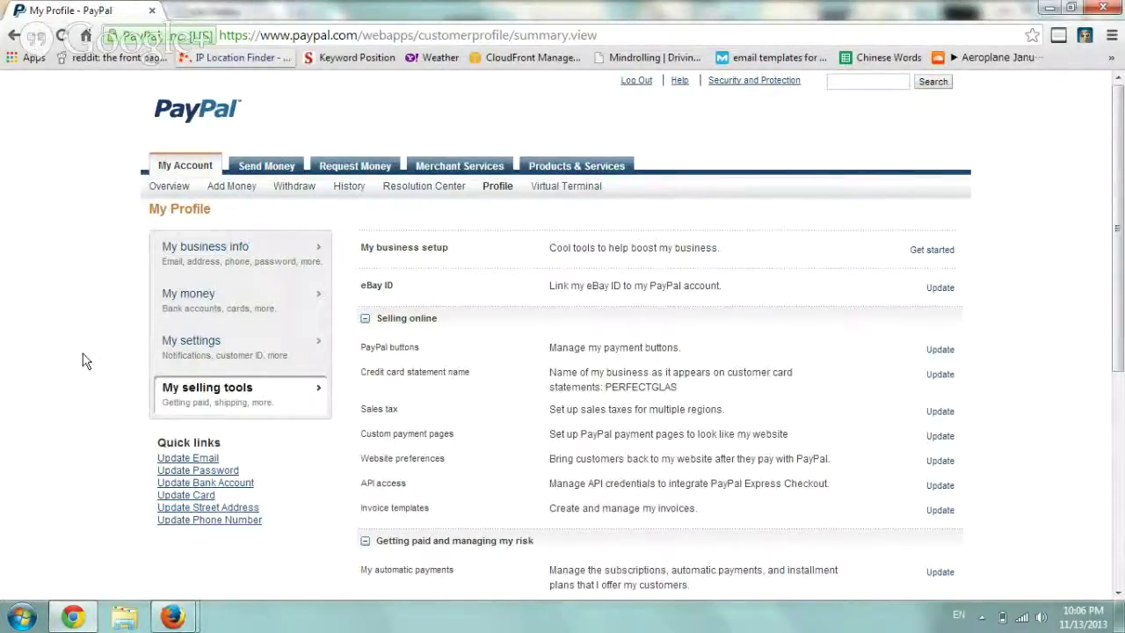
Open the shipping calculations setup from the account's My Selling Tools profile section
mouse_move(497, 188)
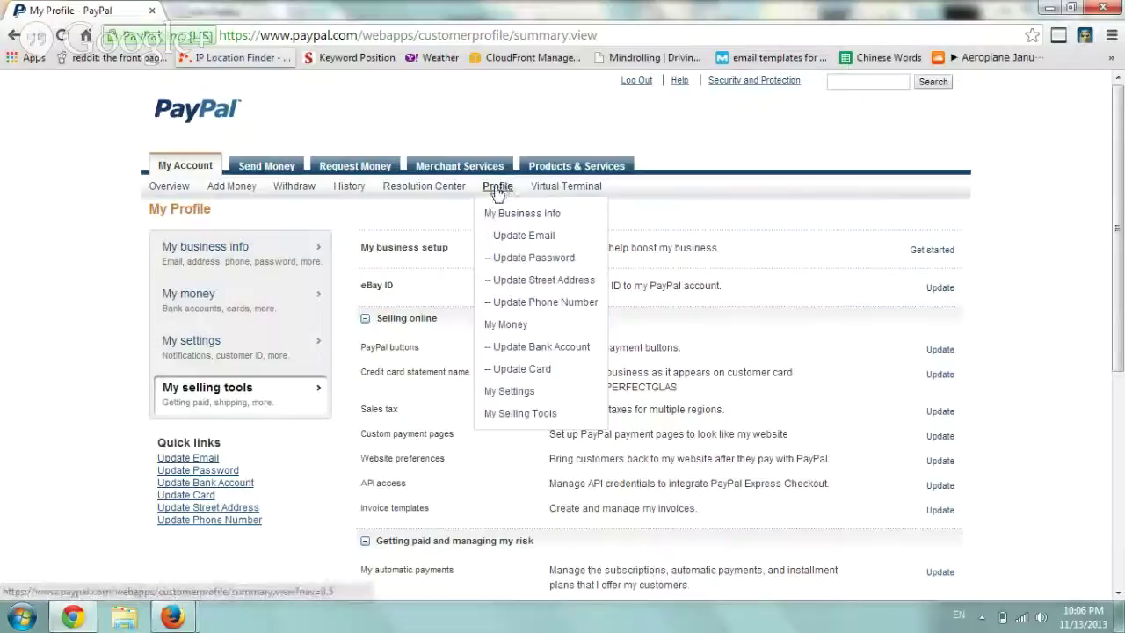
left_click(521, 413)
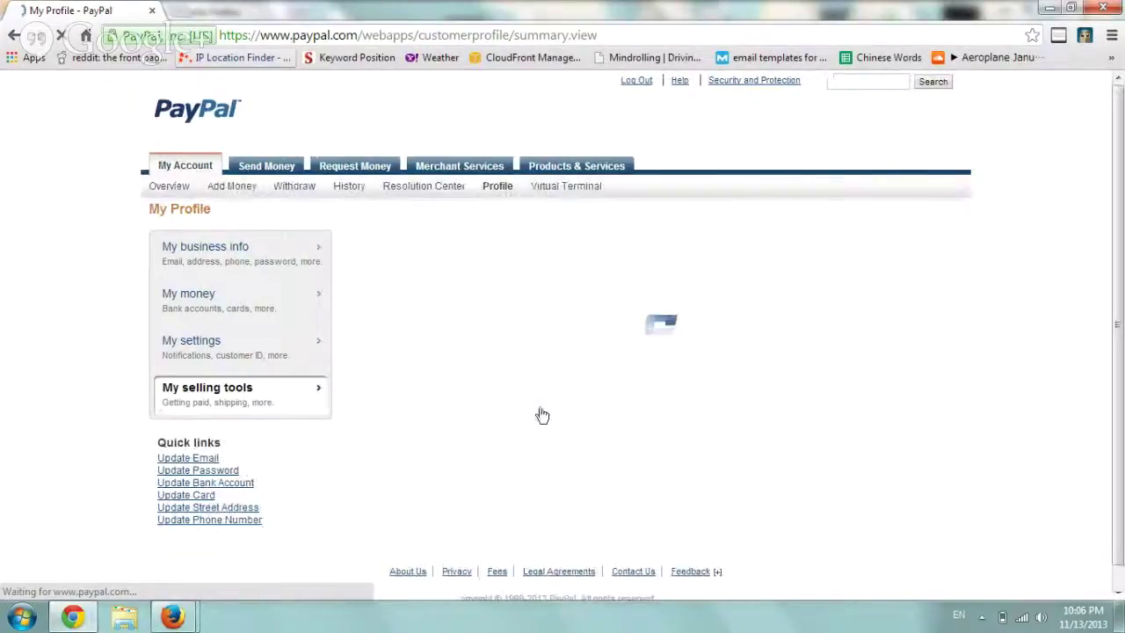
scroll(921, 349, "down", 5)
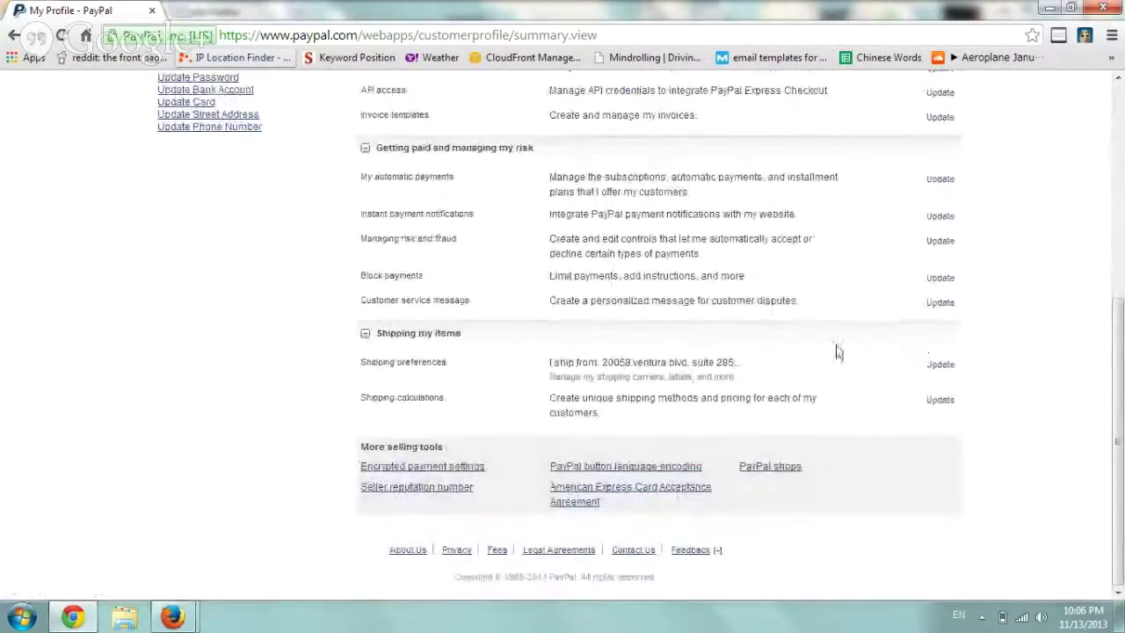
left_click_drag(374, 334, 468, 334)
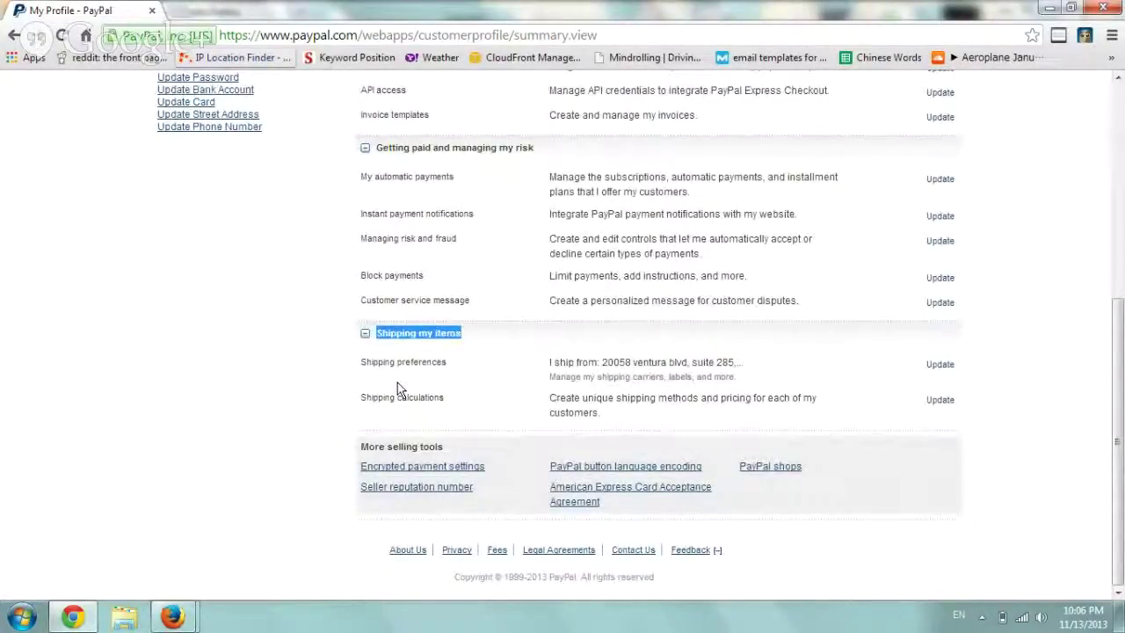
left_click_drag(372, 397, 448, 405)
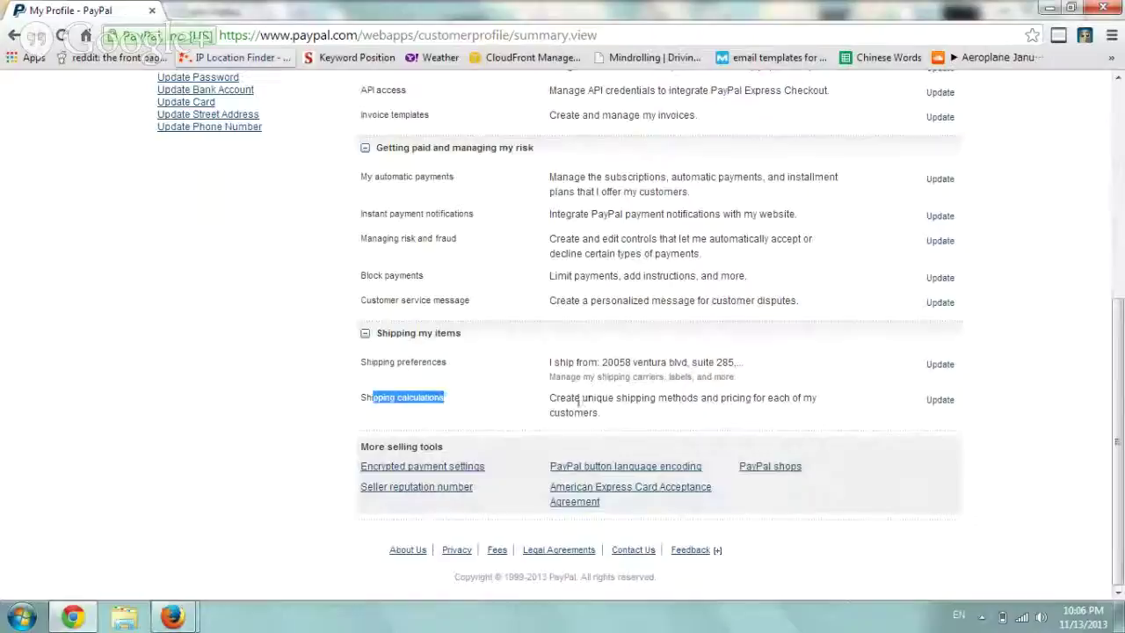
left_click_drag(565, 397, 798, 400)
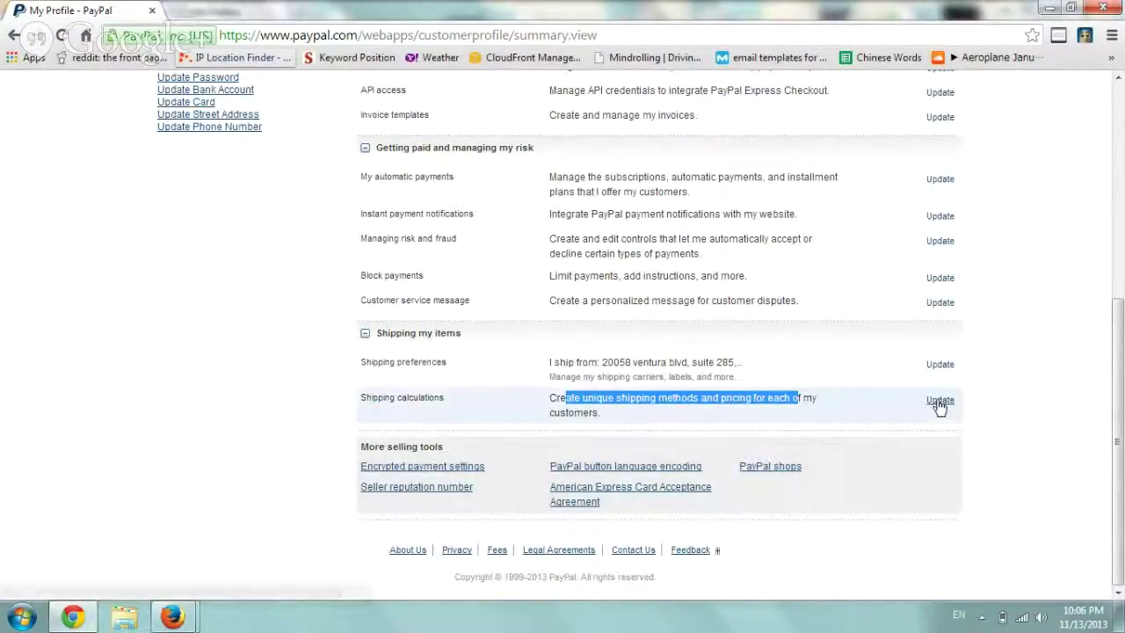
left_click(940, 403)
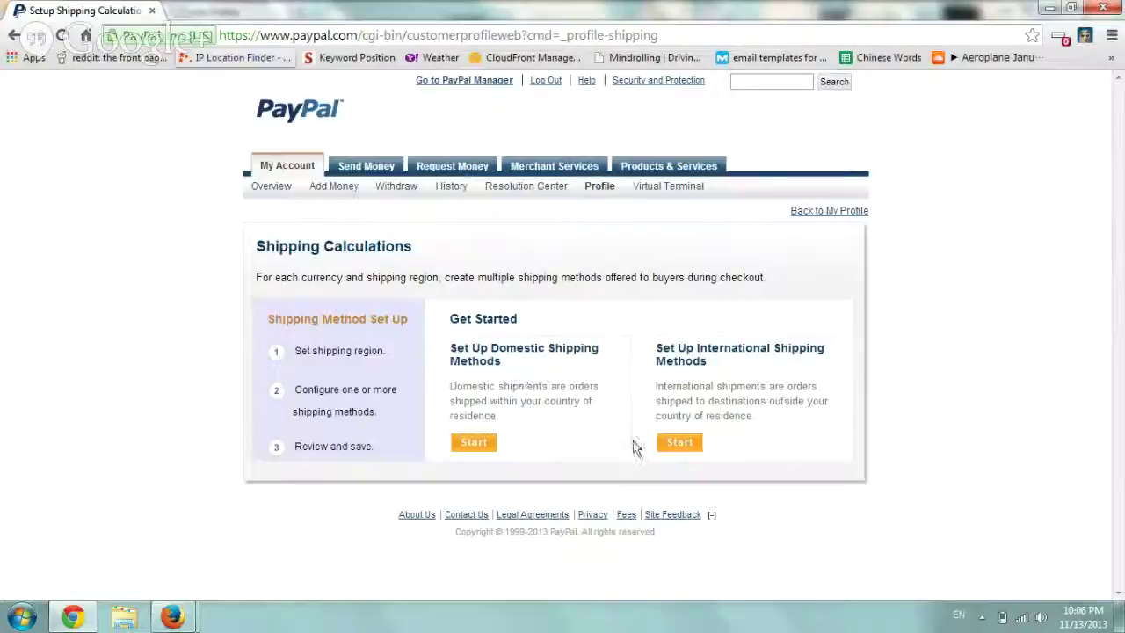
Start setting up domestic shipping methods and add All States and Territories as the shipping region, continuing to the shipping method stage
left_click(476, 446)
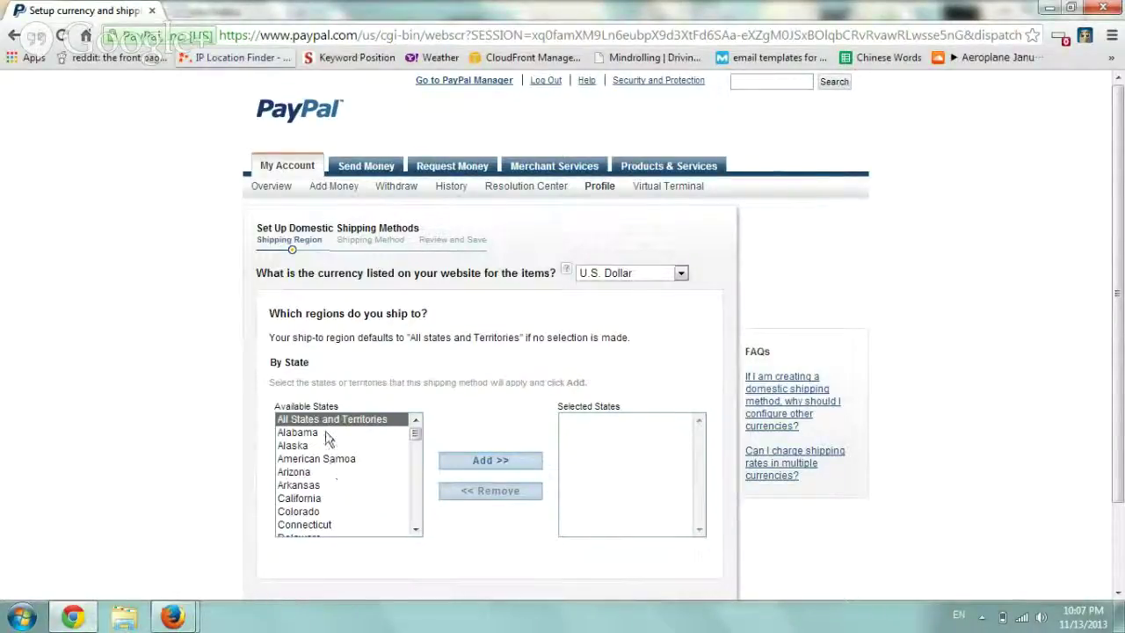
left_click(505, 466)
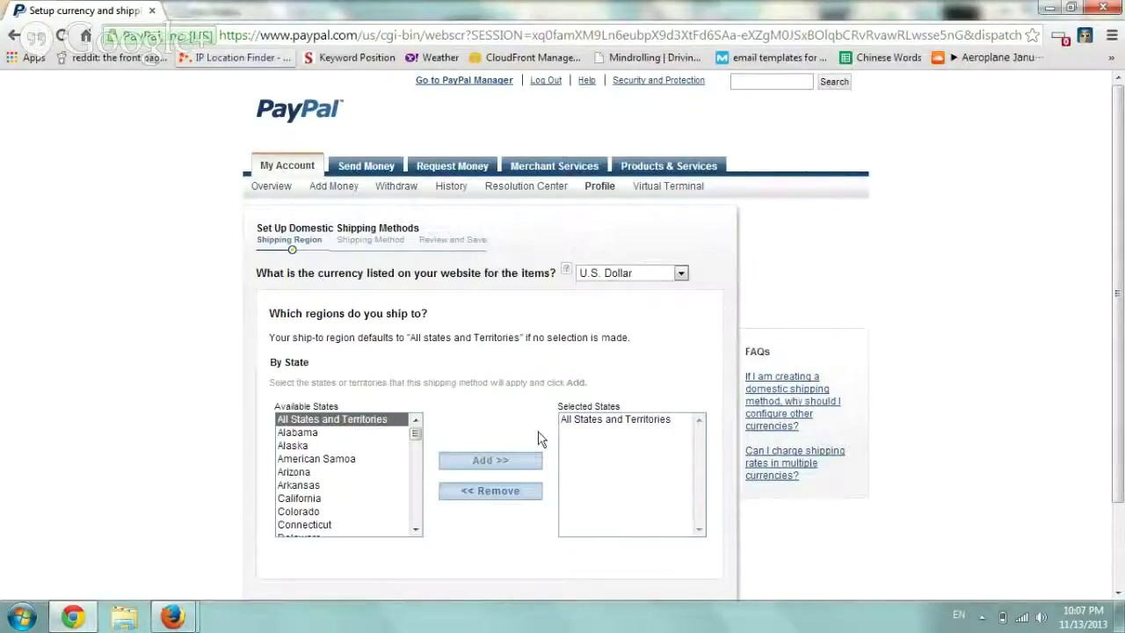
scroll(404, 404, "down", 3)
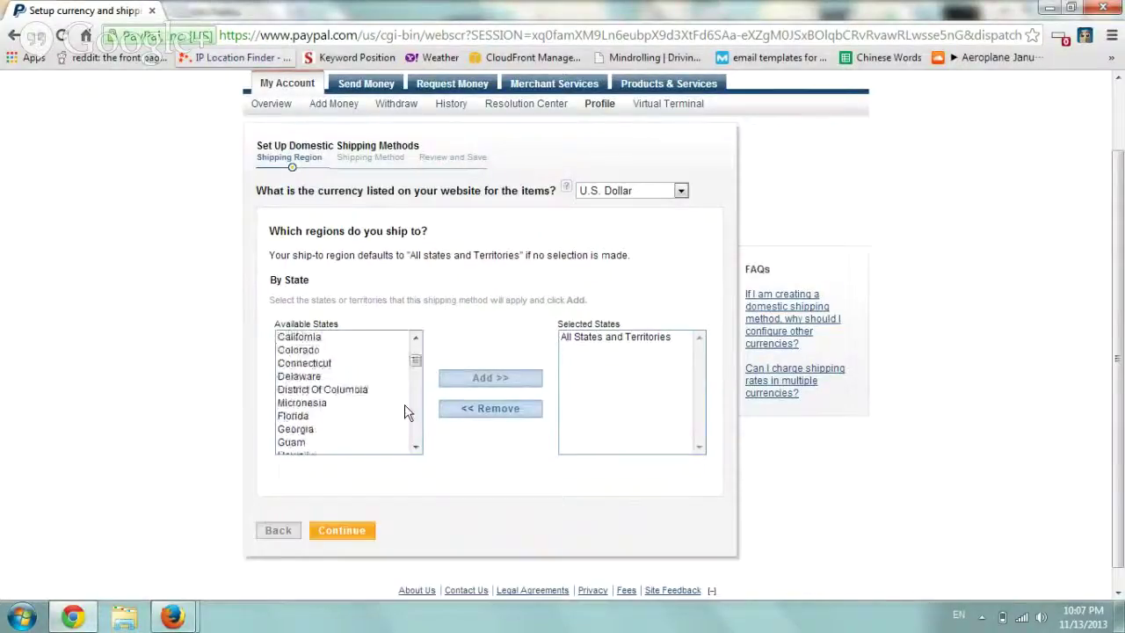
left_click(344, 531)
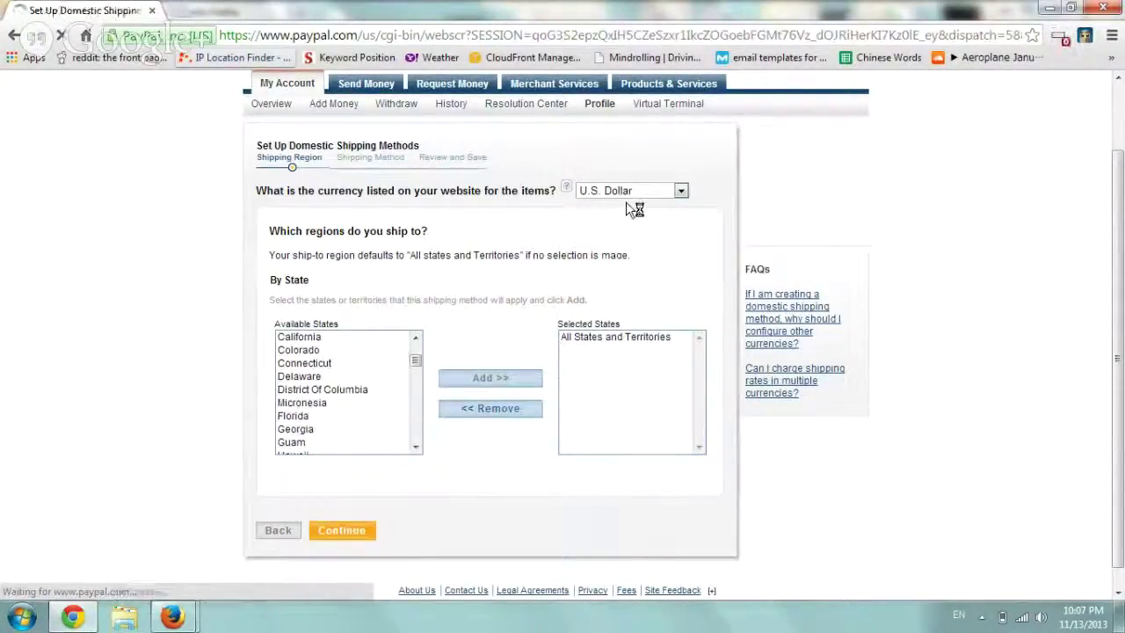
Choose Ground as the shipping method name and 2-3 business days as the delivery time
scroll(373, 281, "down", 3)
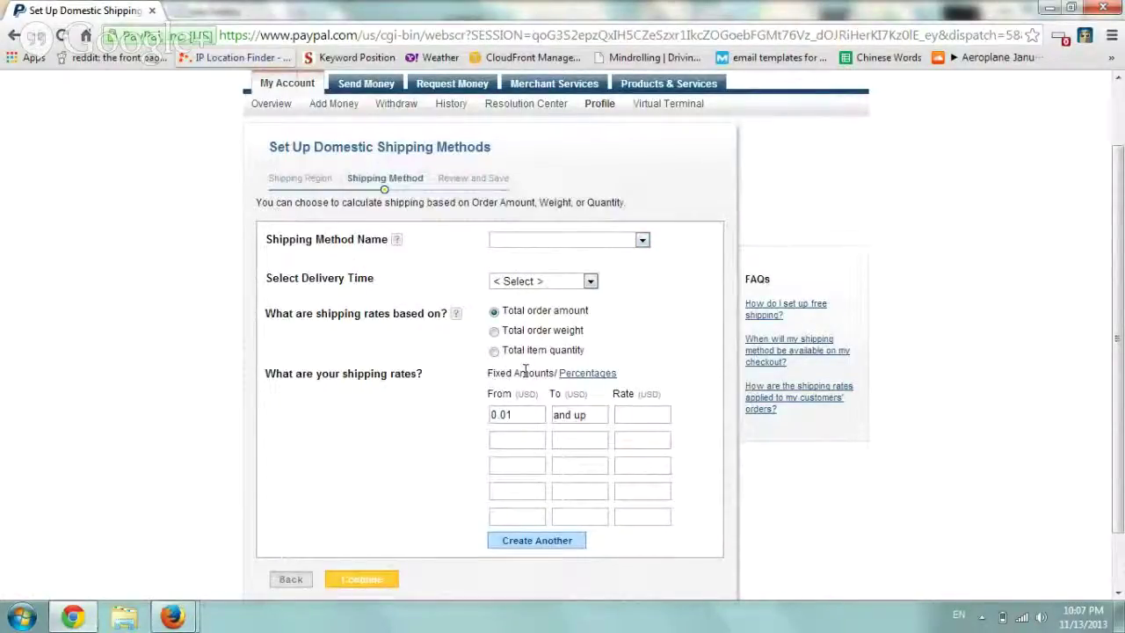
left_click(543, 240)
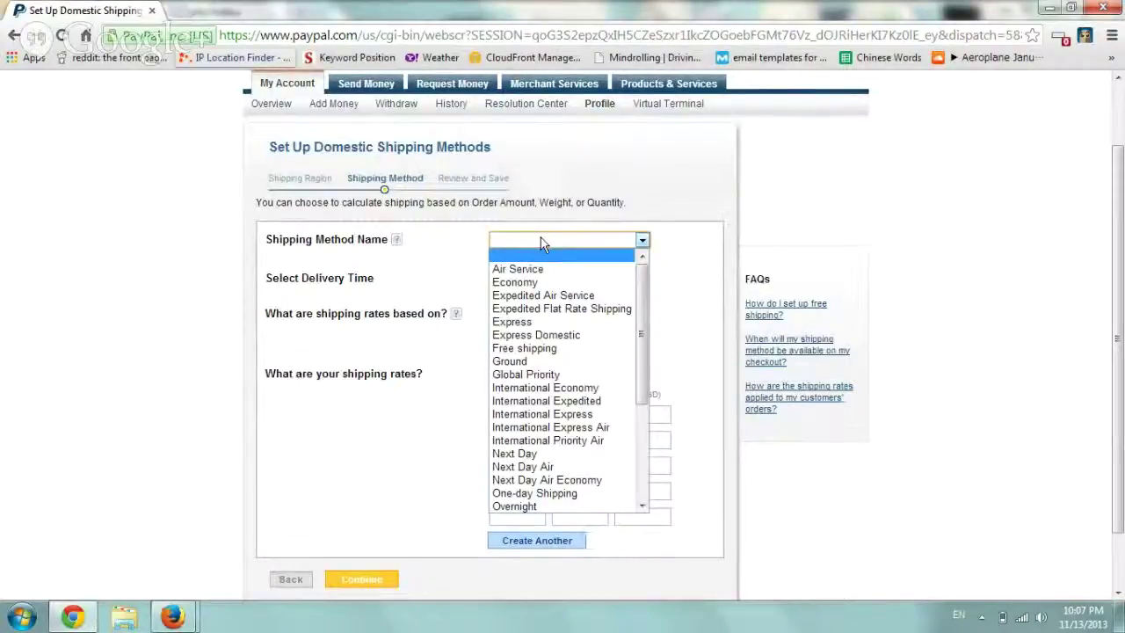
scroll(567, 312, "down", 5)
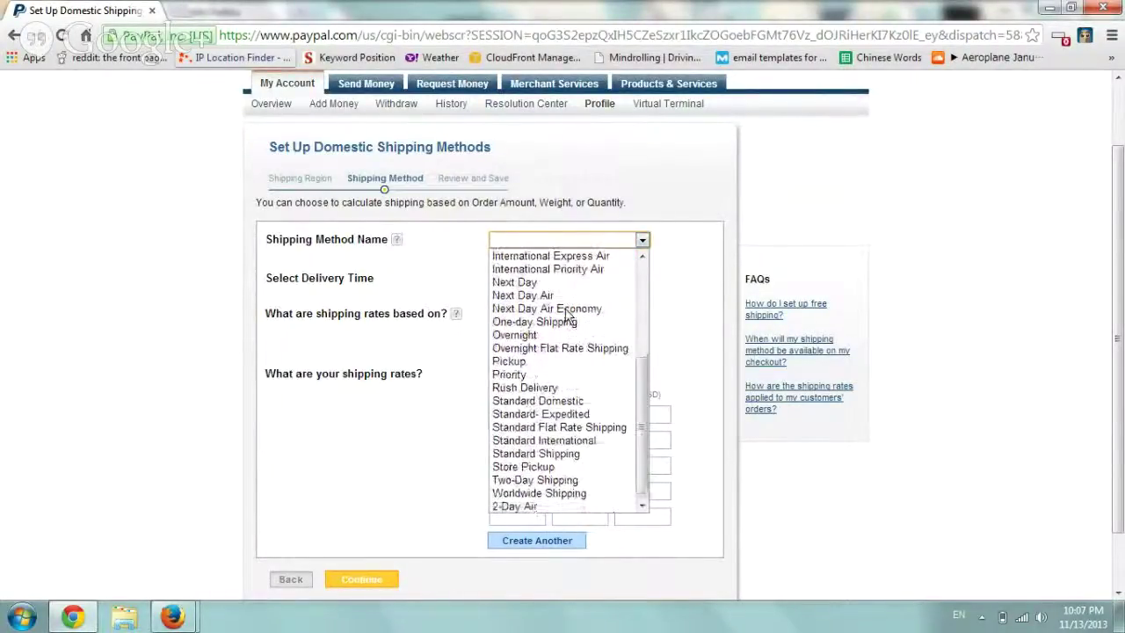
scroll(567, 316, "up", 5)
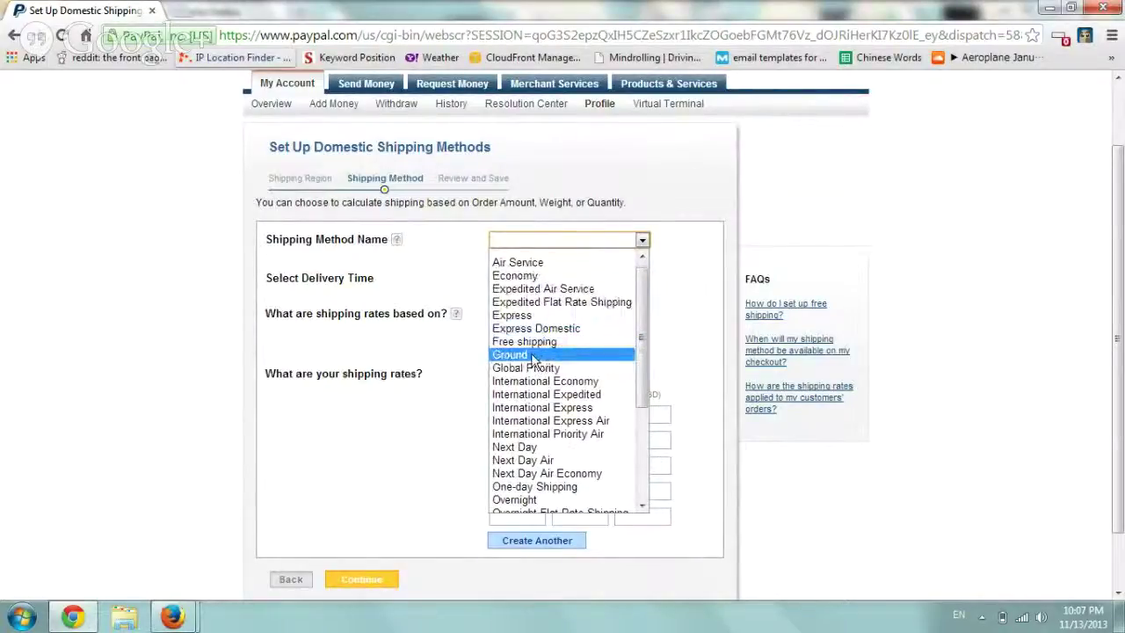
left_click(538, 355)
left_click(536, 281)
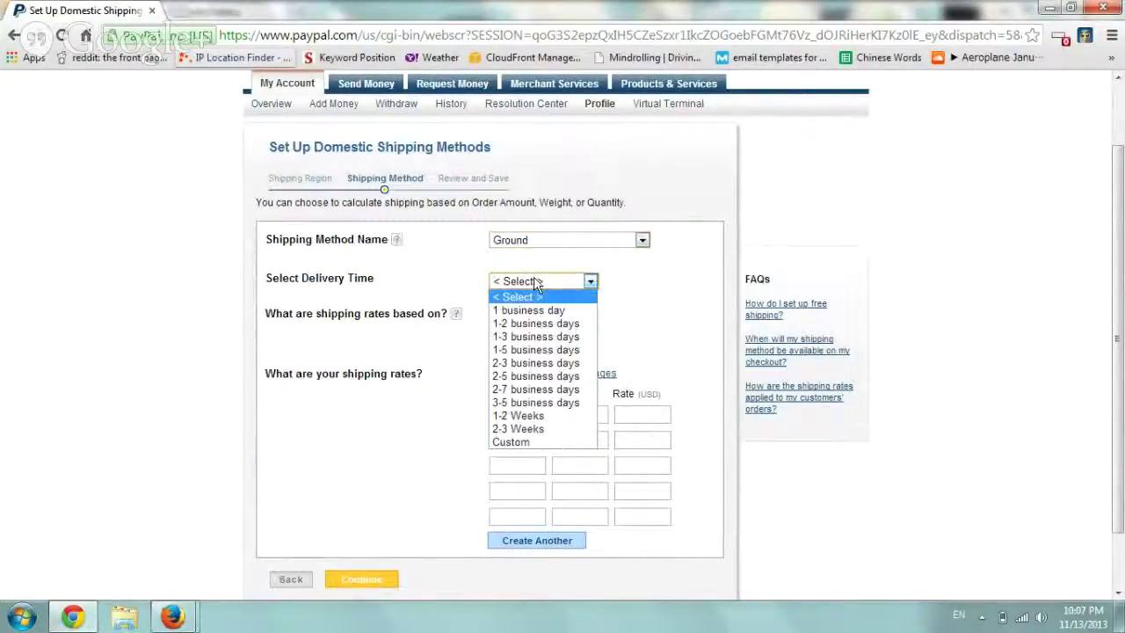
left_click(556, 363)
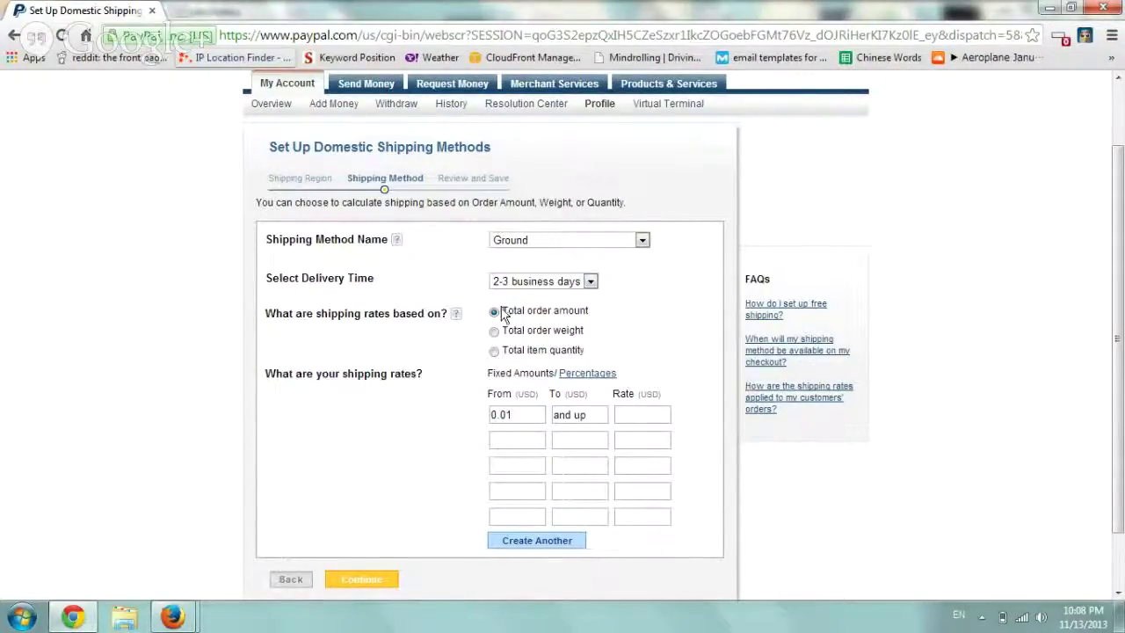
With rates based on total order amount, set the first tier to end at 99.99 USD with a 5 USD shipping rate
left_click_drag(503, 315, 597, 315)
left_click(599, 316)
left_click(592, 424)
type("100")
left_click(648, 418)
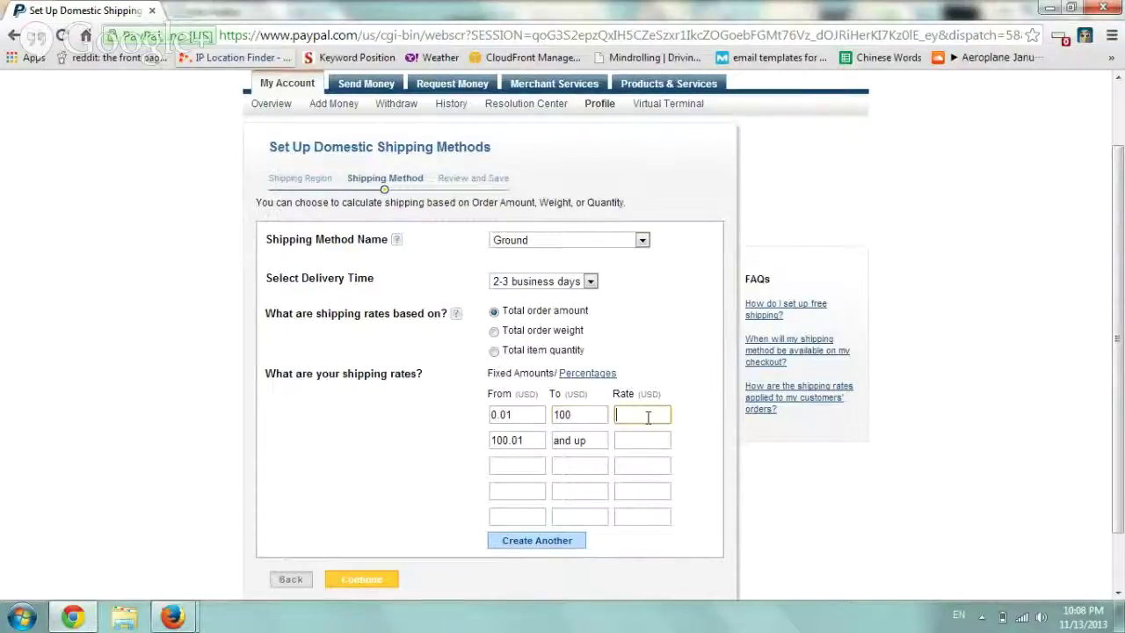
type("5")
left_click(682, 423)
double_click(559, 414)
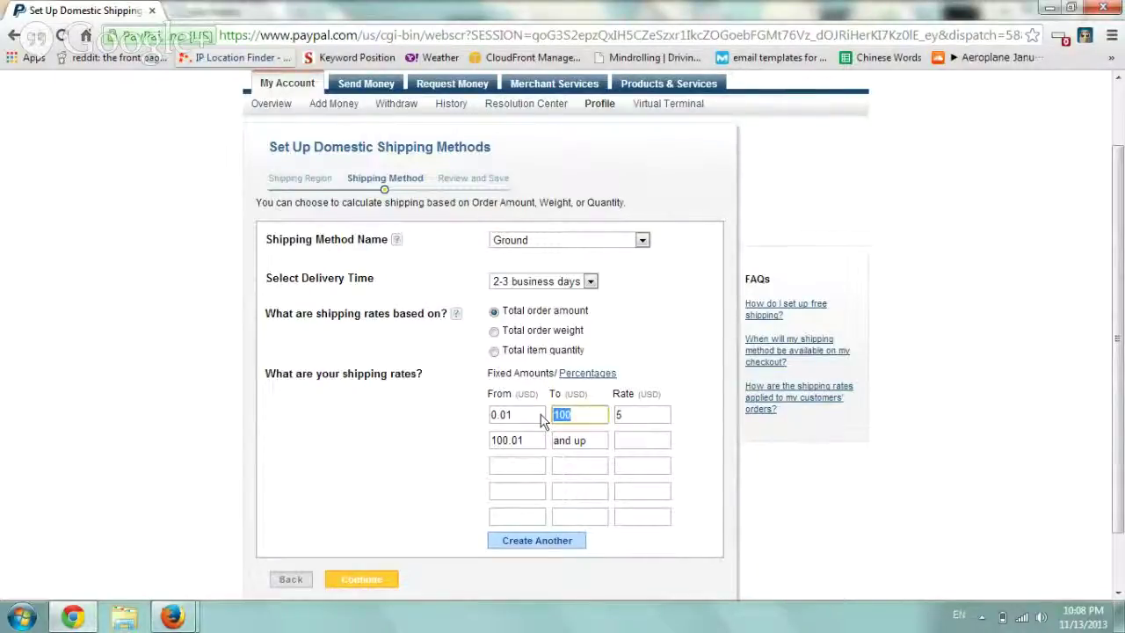
type("99.99")
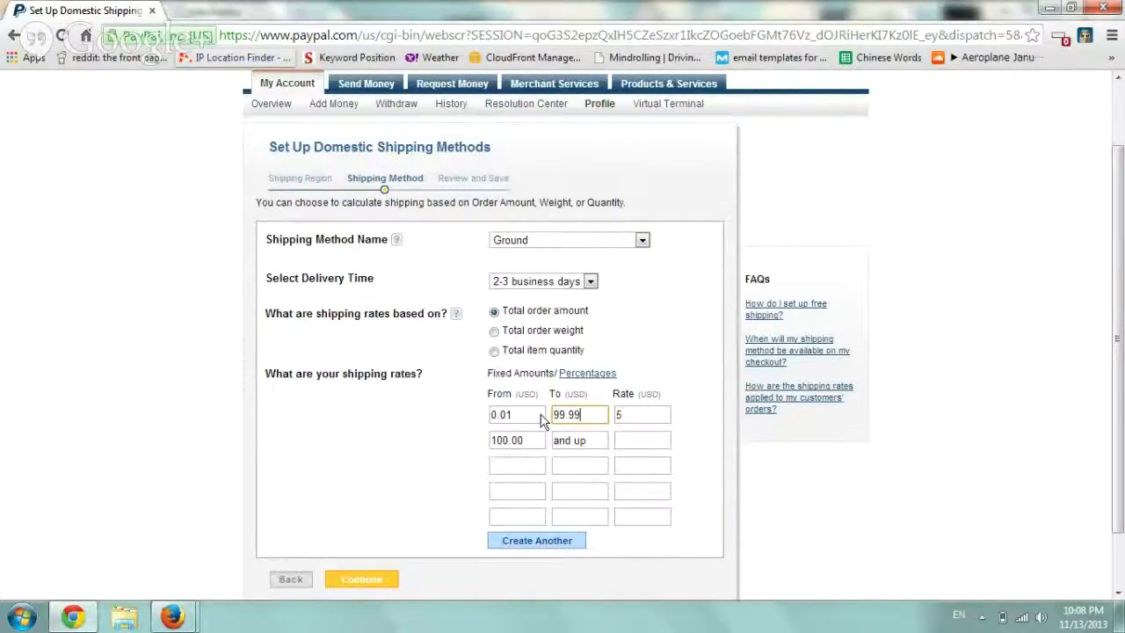
Set the shipping rate to 0 for the second tier, 100.00 USD and up, and save the domestic shipping method
left_click(636, 438)
type("0")
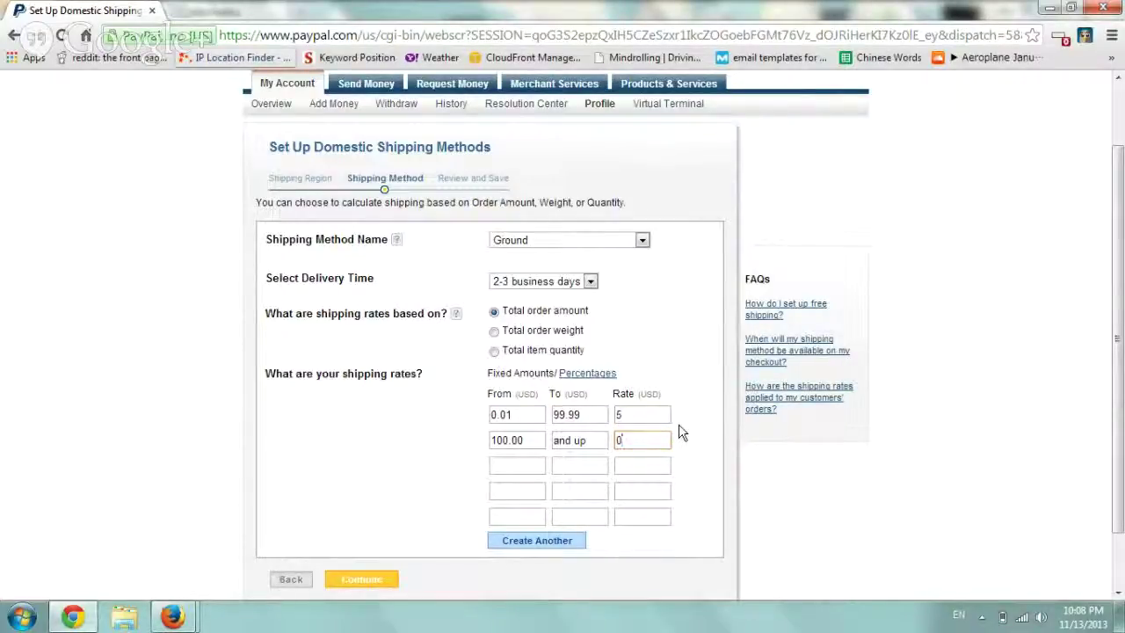
left_click(682, 430)
left_click(371, 580)
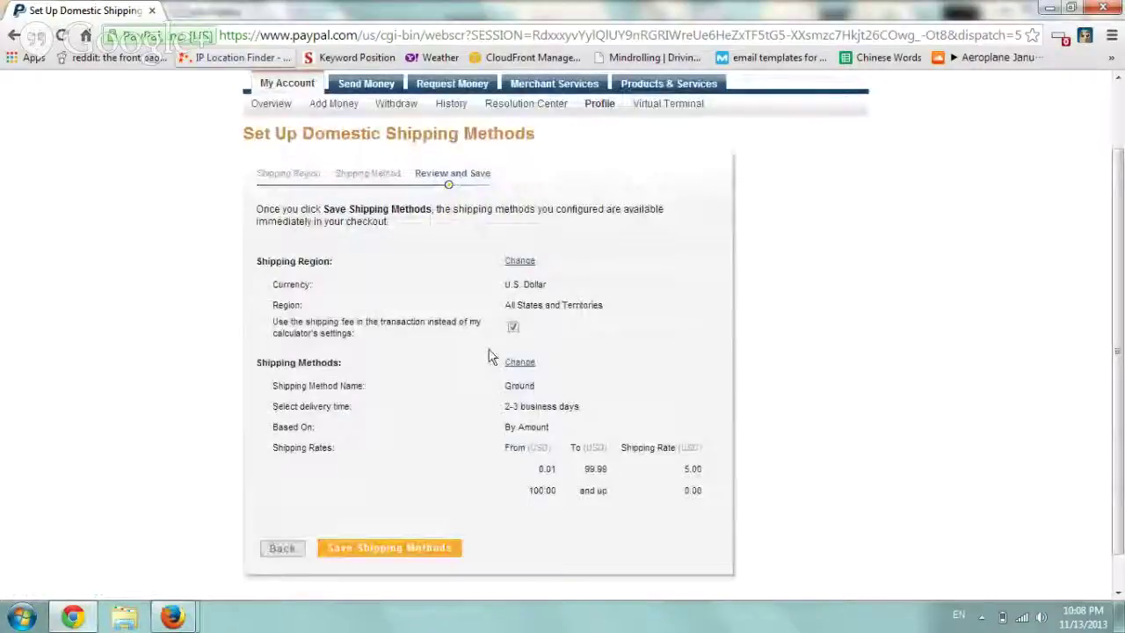
left_click(407, 548)
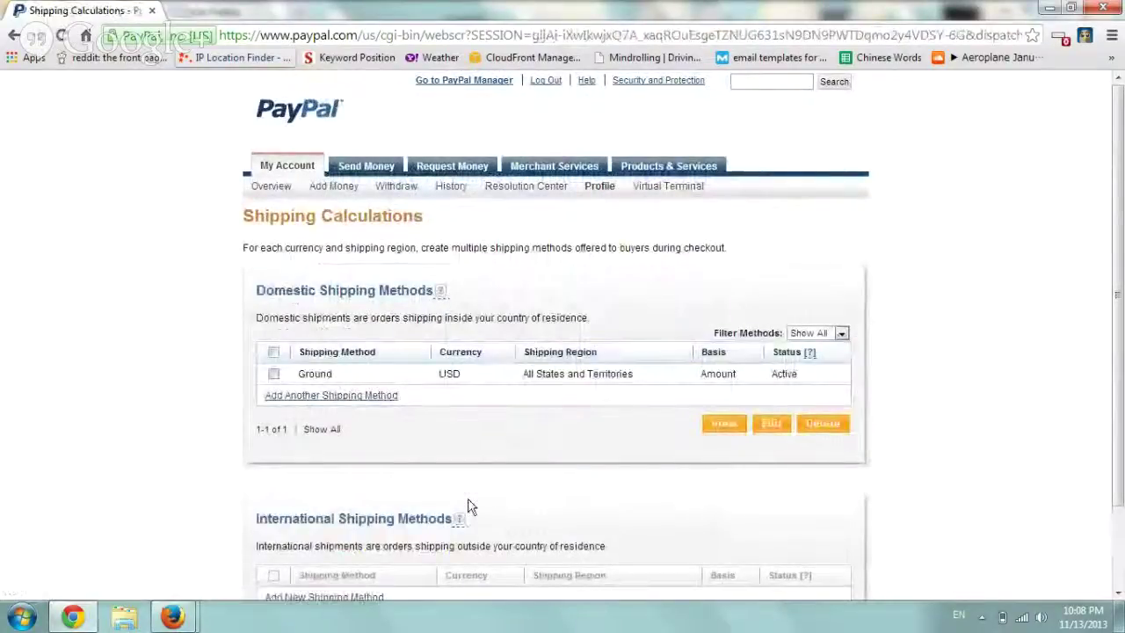
scroll(427, 472, "down", 2)
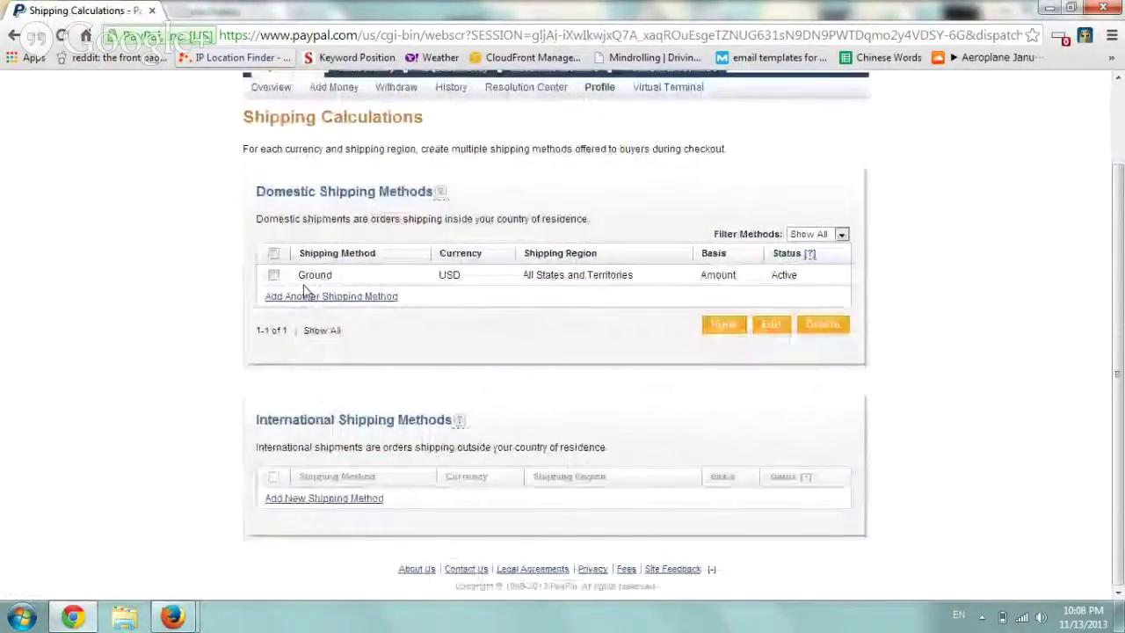
left_click_drag(258, 192, 462, 191)
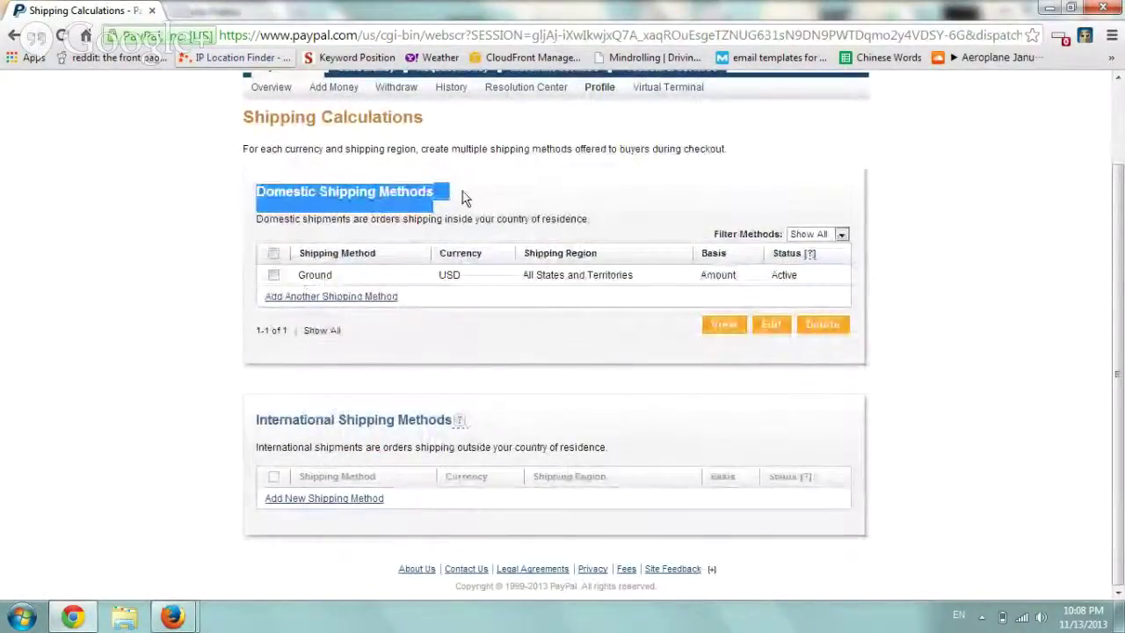
scroll(469, 199, "up", 2)
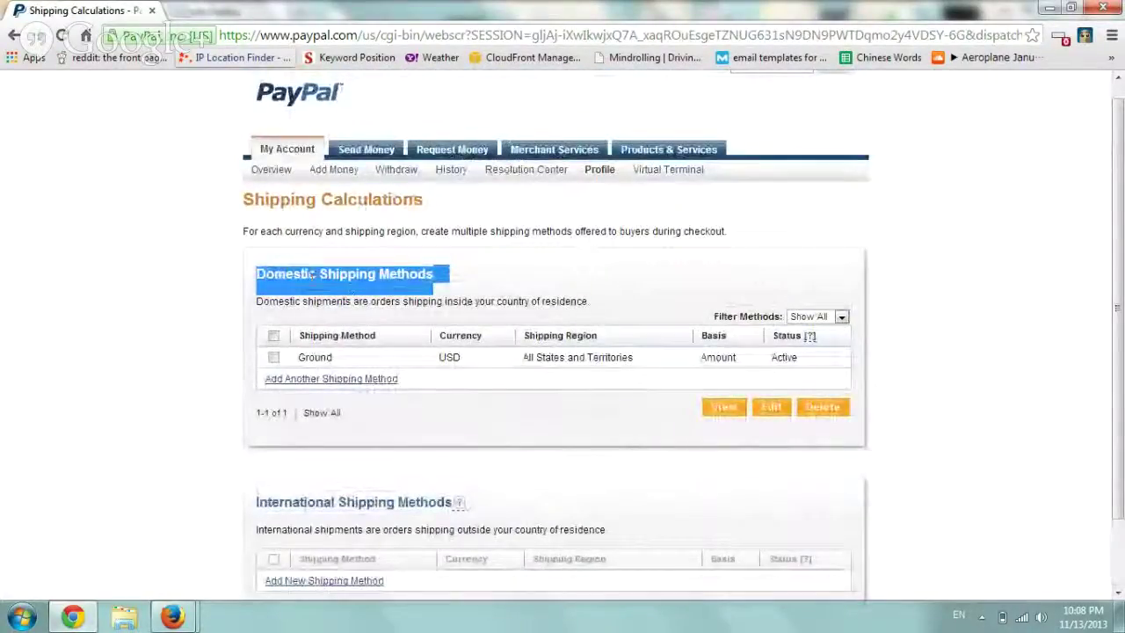
left_click_drag(292, 274, 410, 275)
left_click_drag(284, 501, 395, 502)
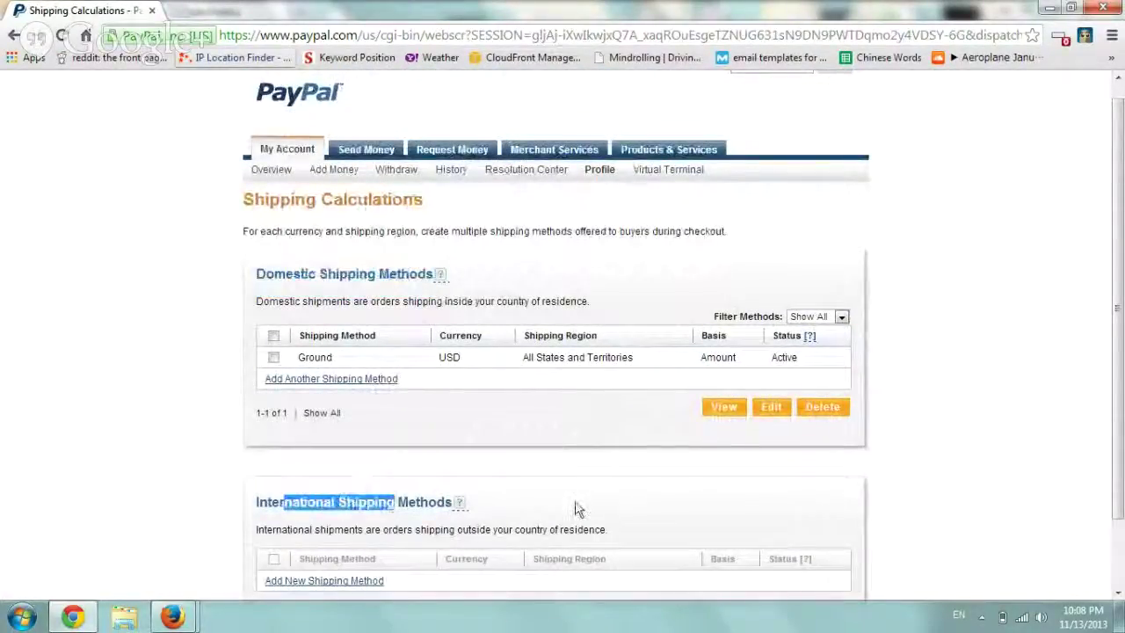